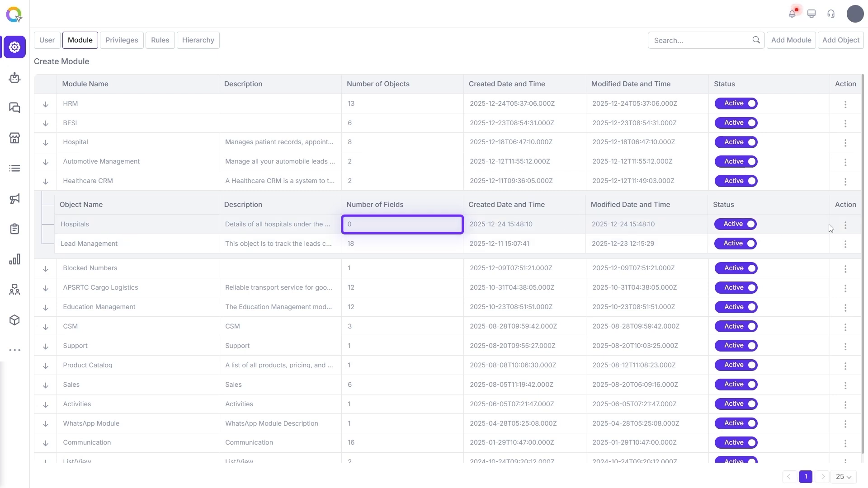
Open the field settings of the Hospitals object in the Healthcare CRM module and look over the available field types.
click(845, 225)
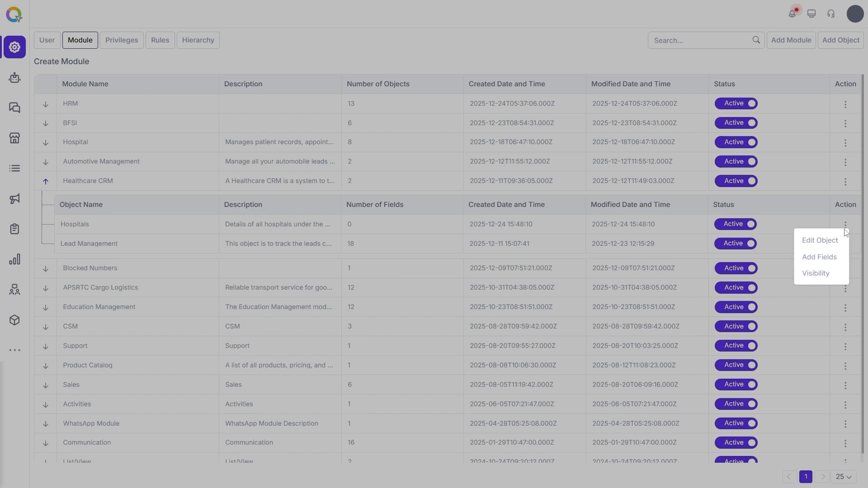
click(826, 257)
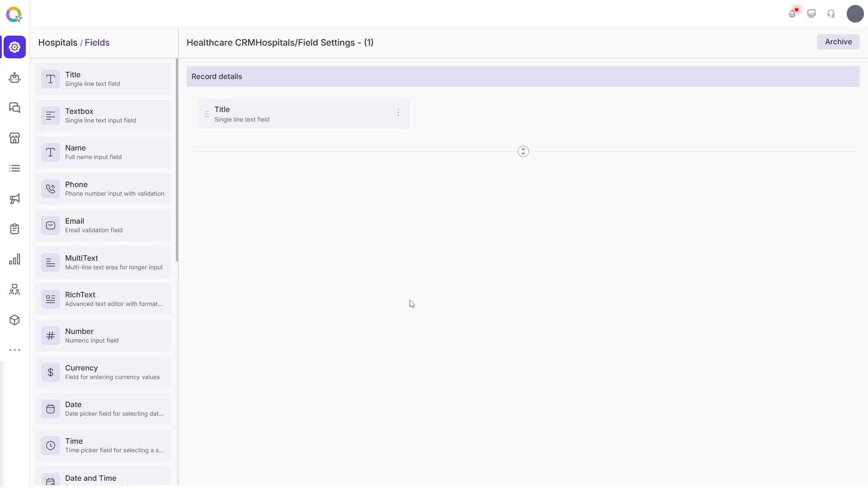
drag(177, 86, 177, 211)
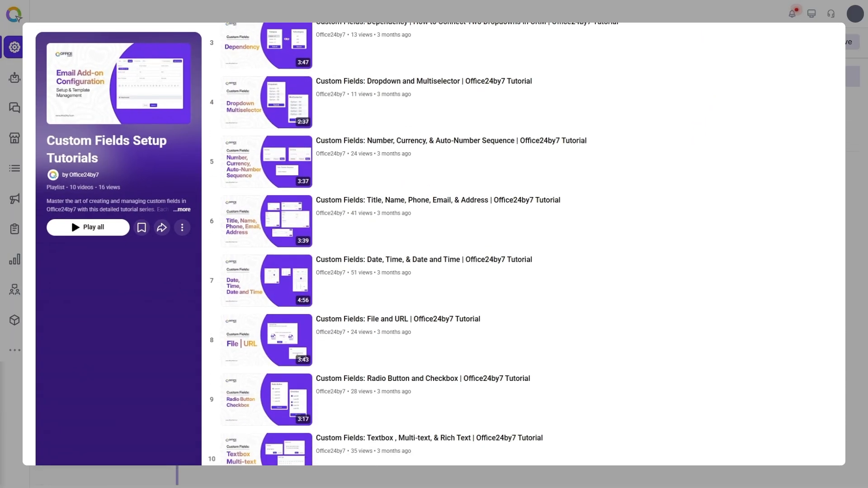
scroll(104, 477, up, 5)
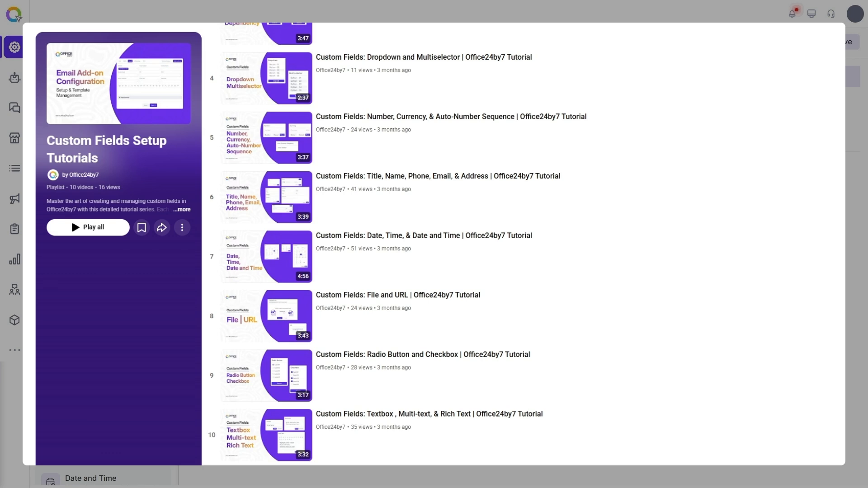
Add a Name field beside Title in the Record details section and label it "Hospital Name".
drag(105, 153, 455, 118)
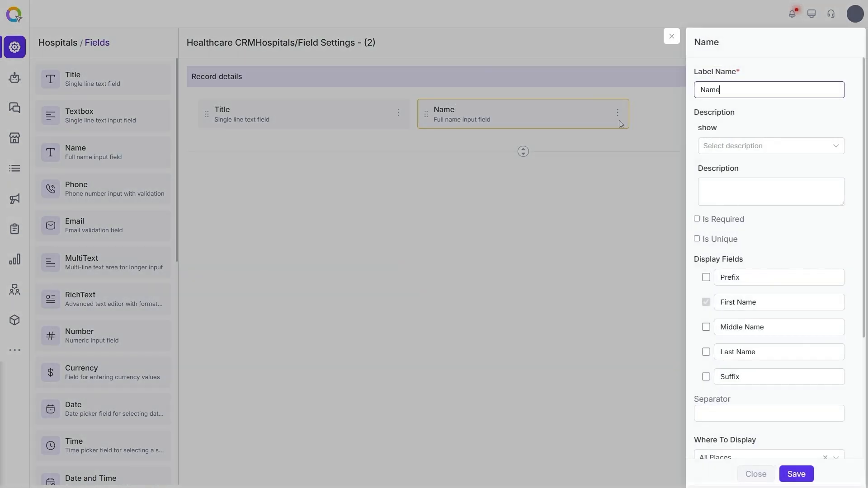
key(BackSpace)
key(BackSpace)
key(BackSpace)
key(BackSpace)
text(Hospital Name)
key(Tab)
Give the Hospital Name field the description "Name of the hospital", save it, and close the field settings form.
click(741, 145)
click(738, 182)
click(738, 183)
text(Name of the hospital)
key(Tab)
click(706, 351)
scroll(750, 337, down, 4)
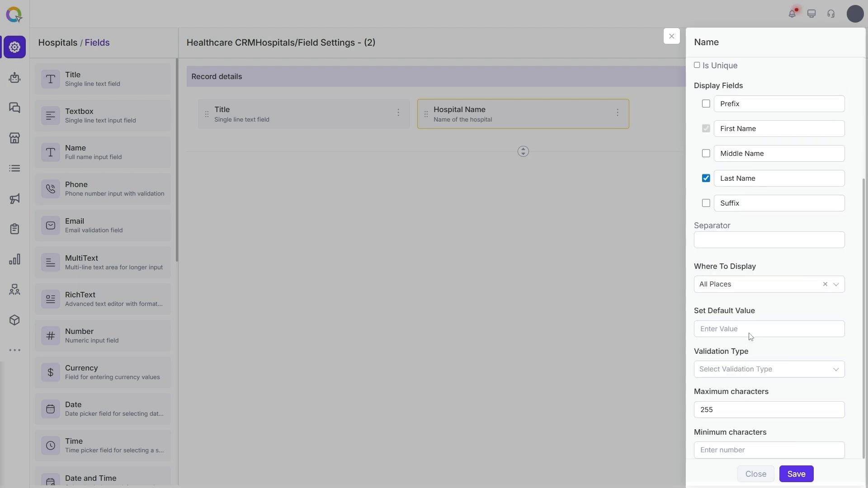
click(796, 473)
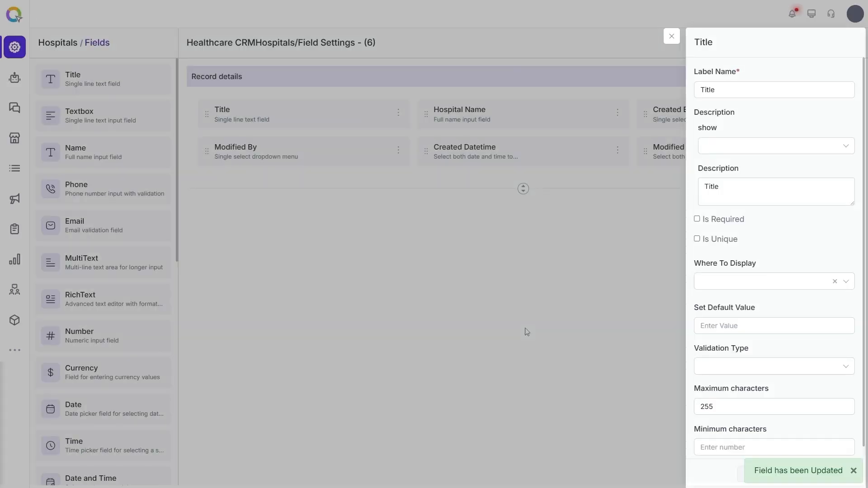
click(671, 36)
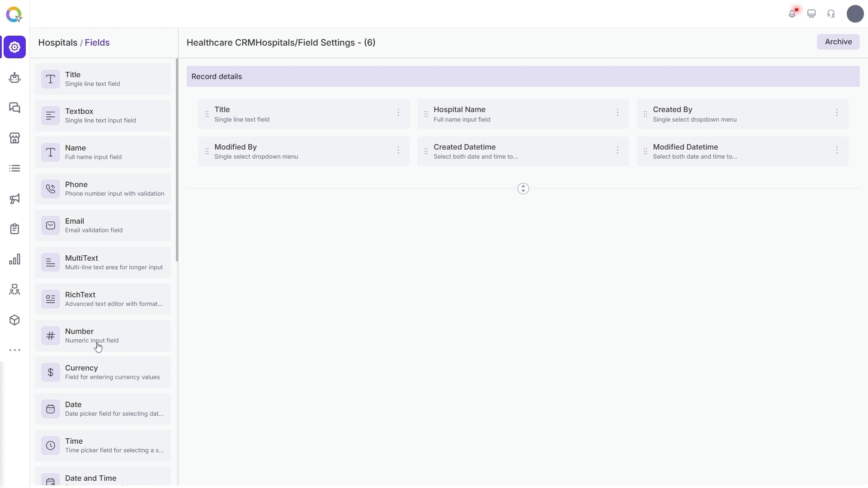
Open the list of all leads and collapse the object list beside the table.
click(14, 350)
click(90, 69)
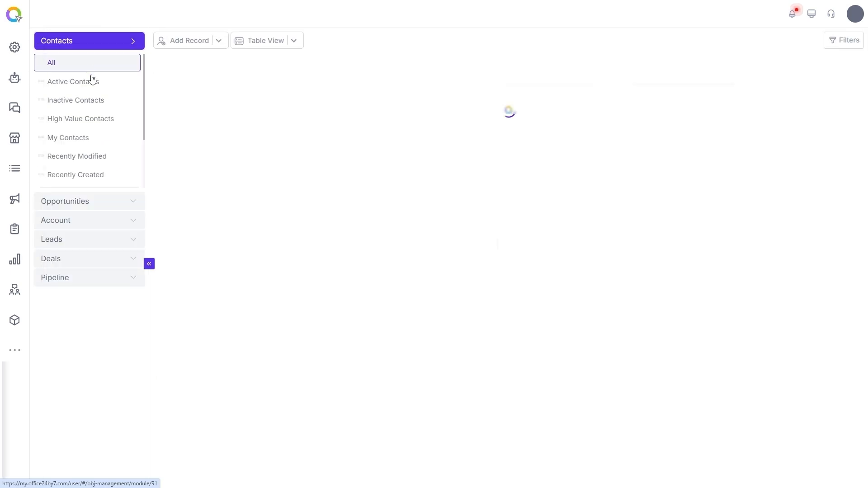
click(135, 315)
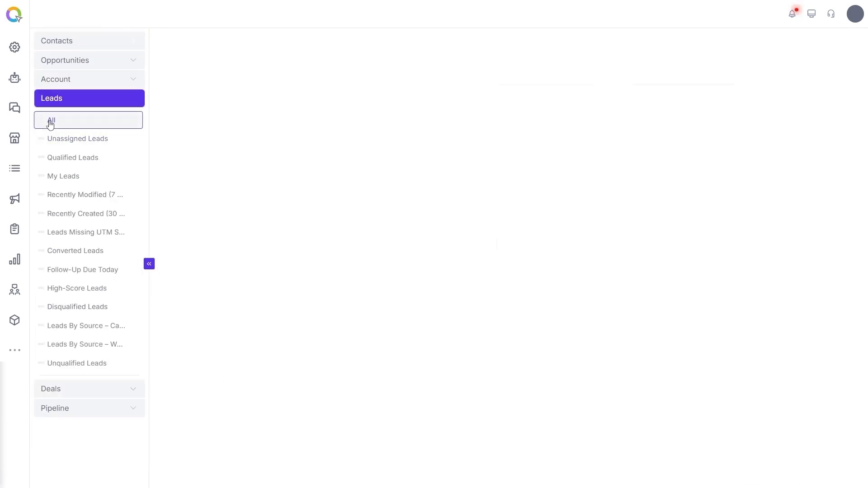
click(149, 265)
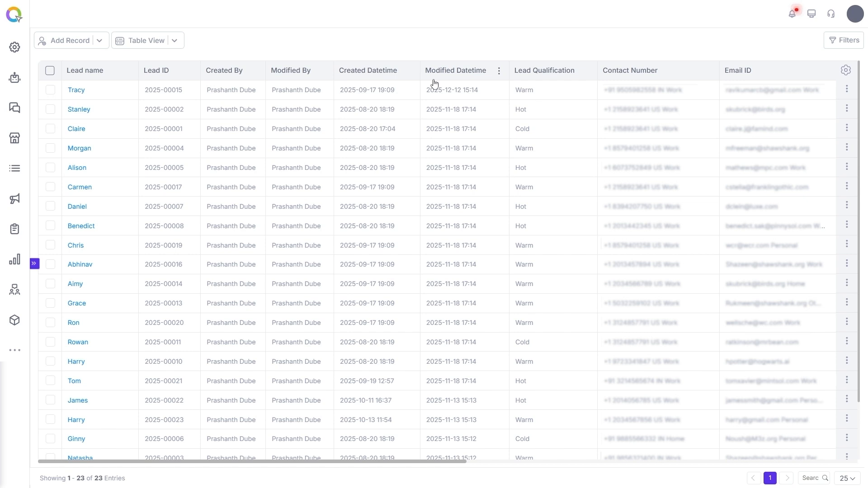
Remove the Created By, Modified By, Created Datetime and Modified Datetime columns from the leads table and save the column settings.
click(844, 71)
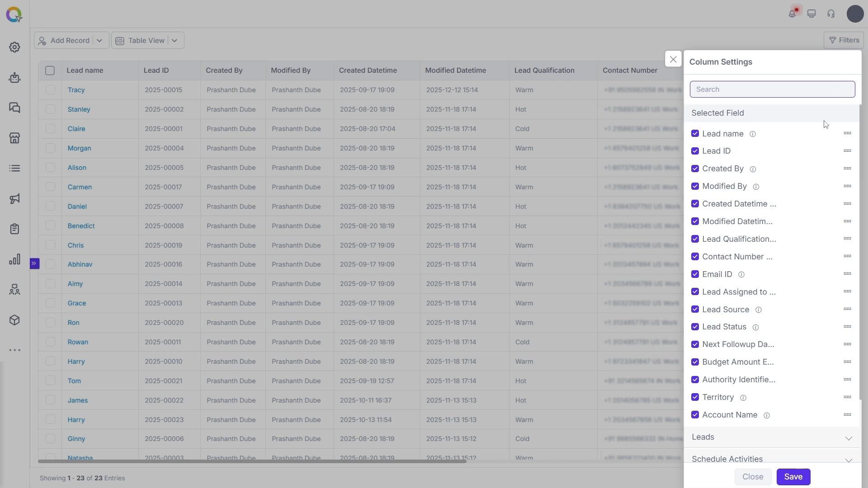
click(694, 169)
click(695, 172)
click(695, 172)
click(695, 172)
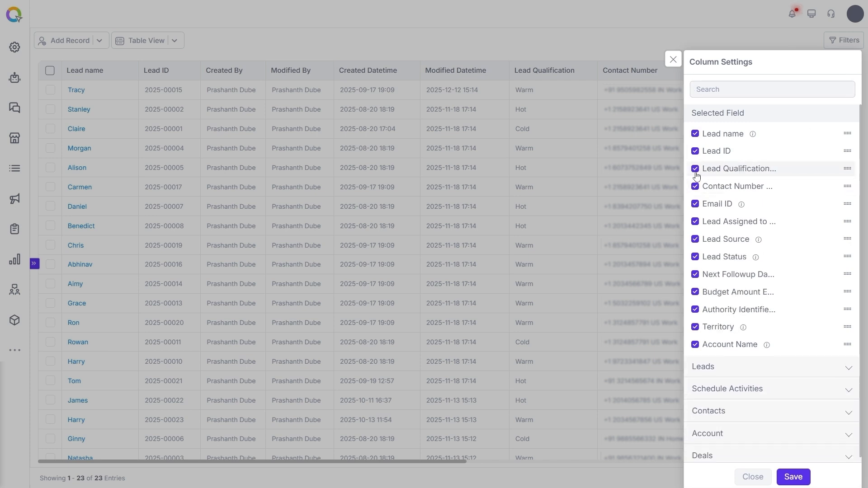
click(793, 476)
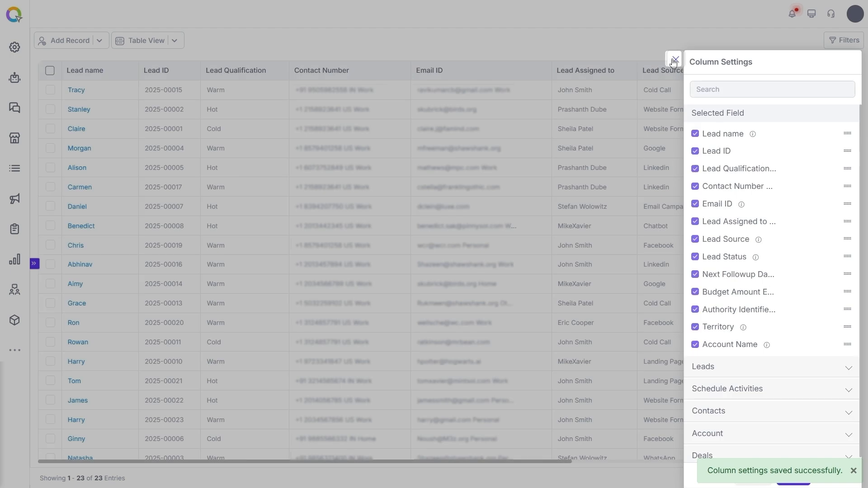
click(675, 60)
Start a new report based on the Leads object.
click(15, 230)
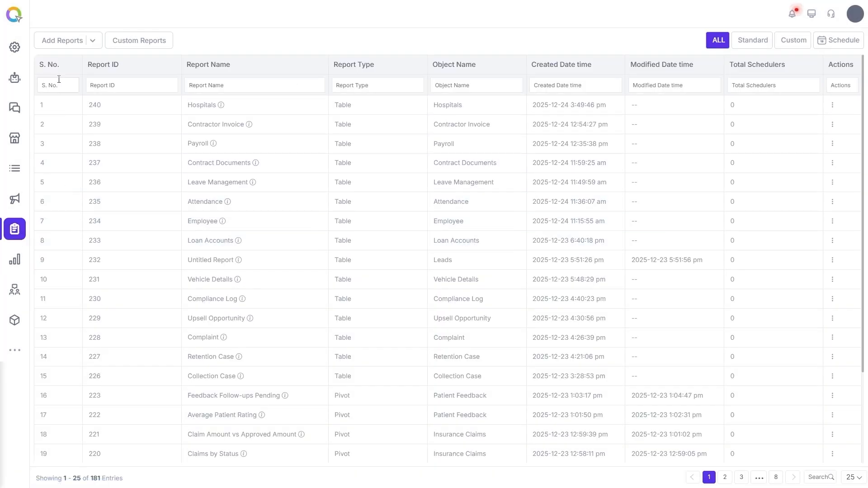
click(92, 41)
click(76, 59)
text(leads)
click(70, 68)
Add the Created By and Lead Status fields of the Leads object to the report.
click(69, 79)
text(cre)
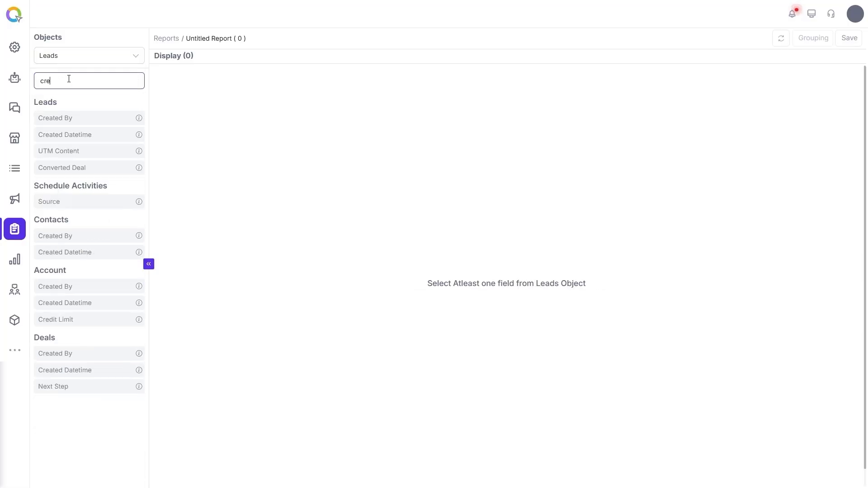
text(ated)
click(63, 118)
double_click(43, 81)
text(lead sta)
click(91, 120)
Filter the report to rows where Created By is not empty, apply the filter, and review the rows.
click(250, 60)
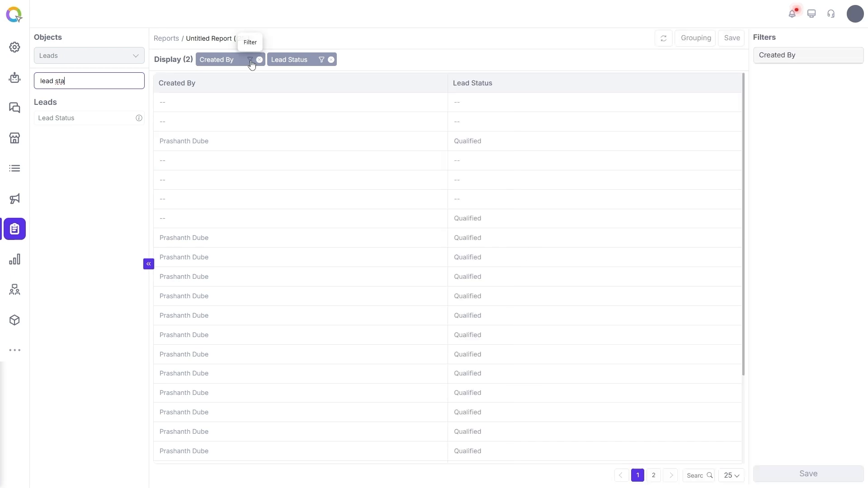
click(794, 78)
click(797, 140)
click(827, 474)
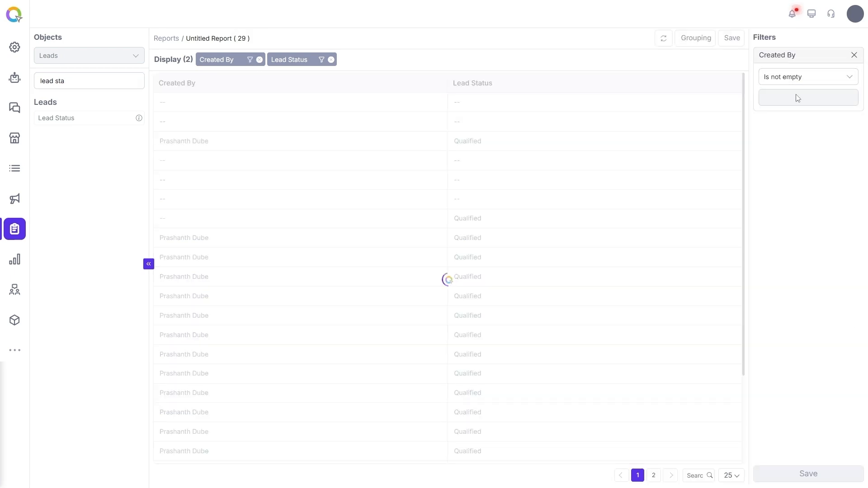
click(854, 55)
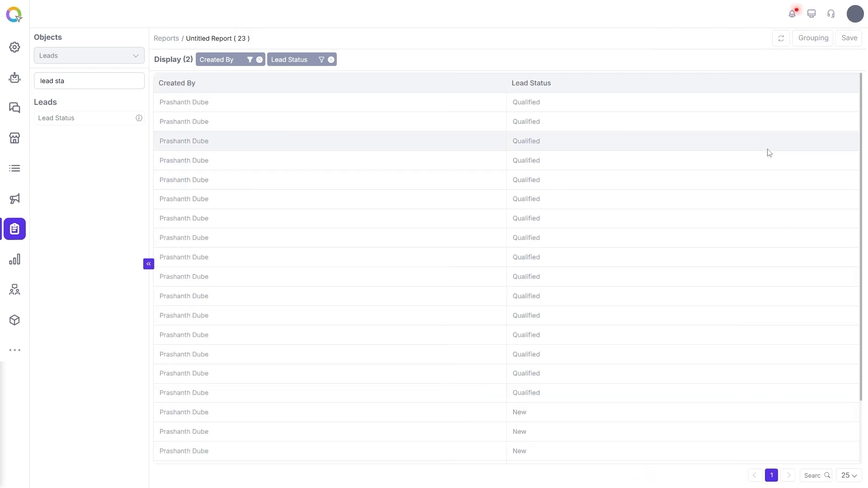
scroll(271, 324, down, 2)
scroll(290, 358, up, 2)
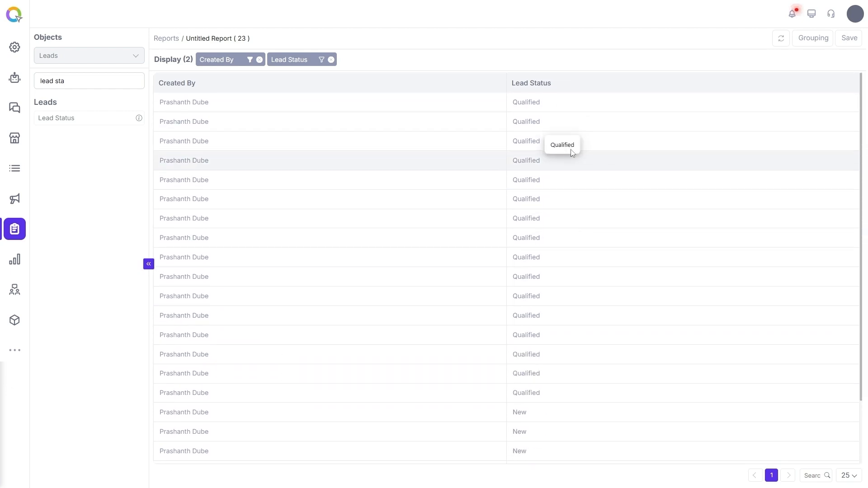
Add the Modified By field of the Leads object to the report and review its values.
click(78, 87)
key(ctrl+a)
text(modi)
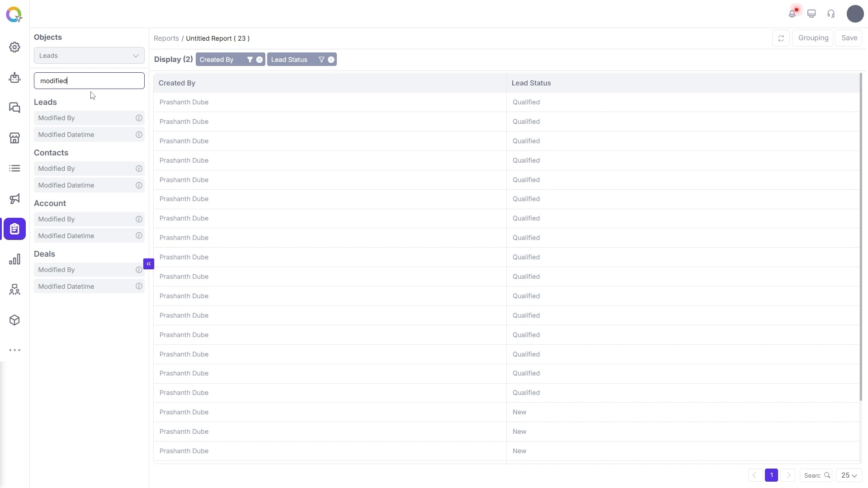
click(92, 118)
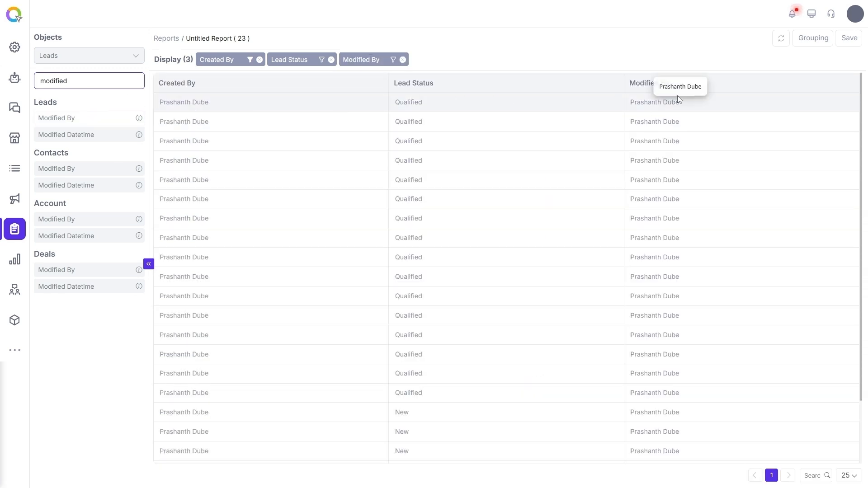
scroll(709, 135, down, 2)
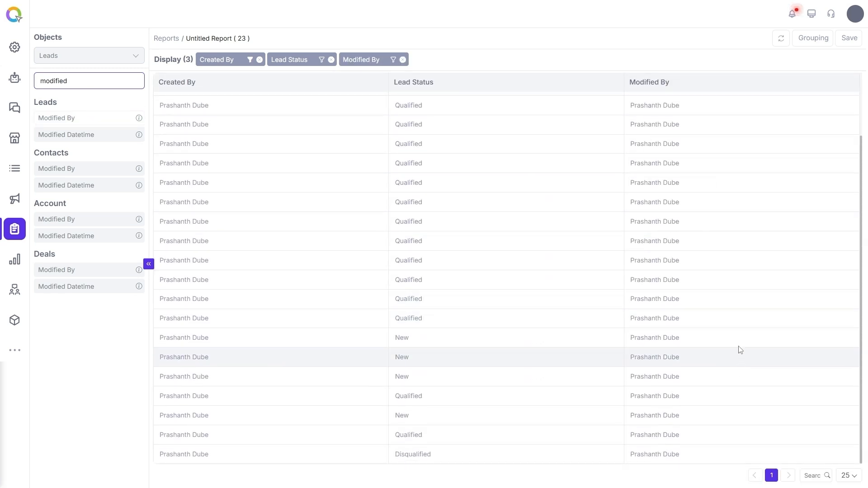
scroll(732, 307, up, 2)
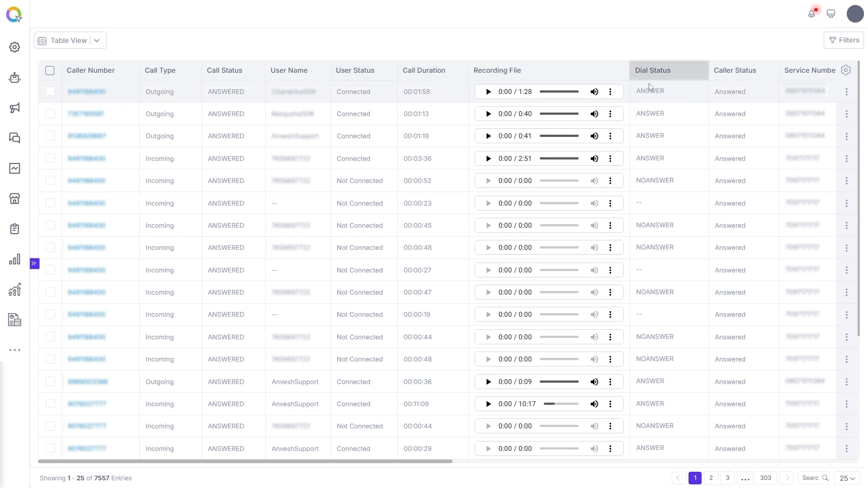
Examine the remaining Cloud Telephony call log columns and the full field list in the column settings.
drag(449, 462, 611, 459)
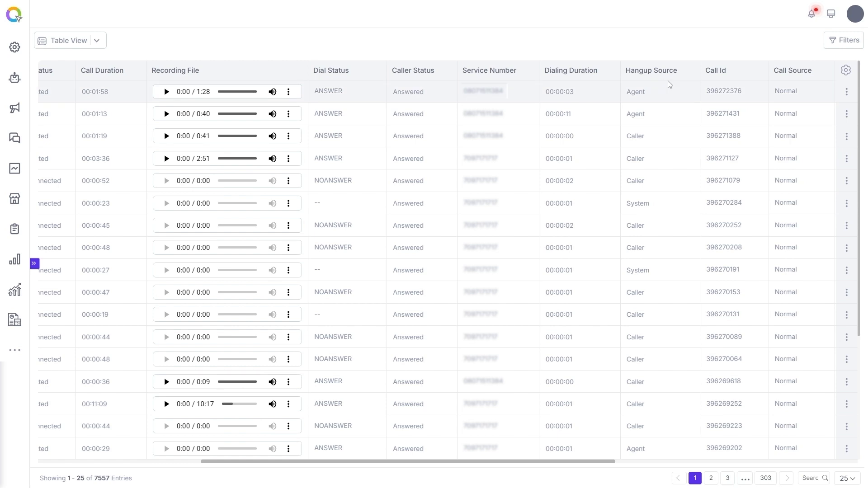
click(845, 70)
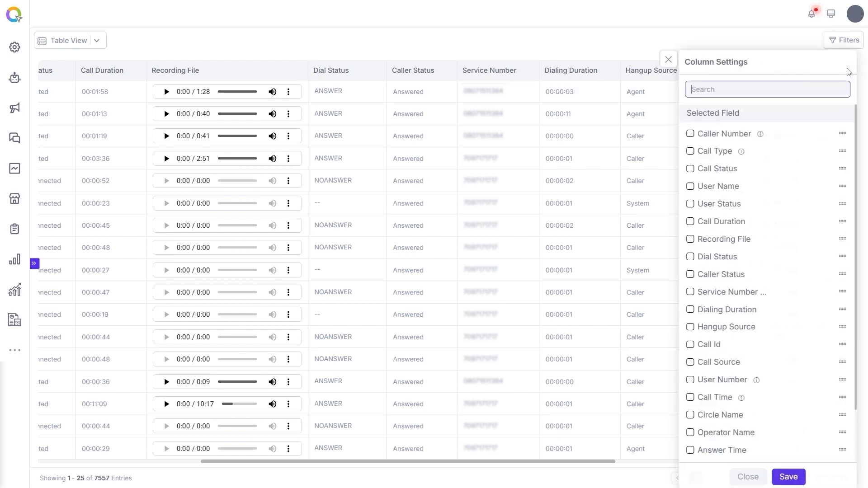
scroll(791, 194, down, 3)
click(829, 431)
scroll(837, 333, down, 6)
drag(860, 199, 861, 277)
drag(863, 309, 865, 109)
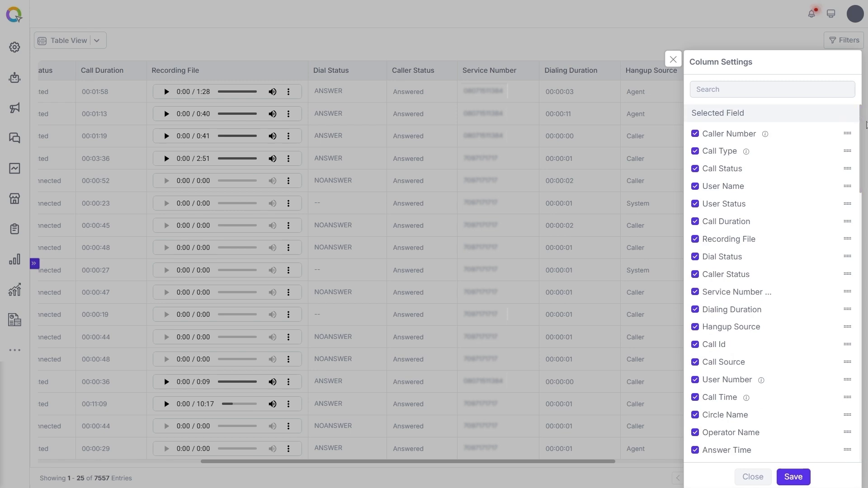
click(674, 60)
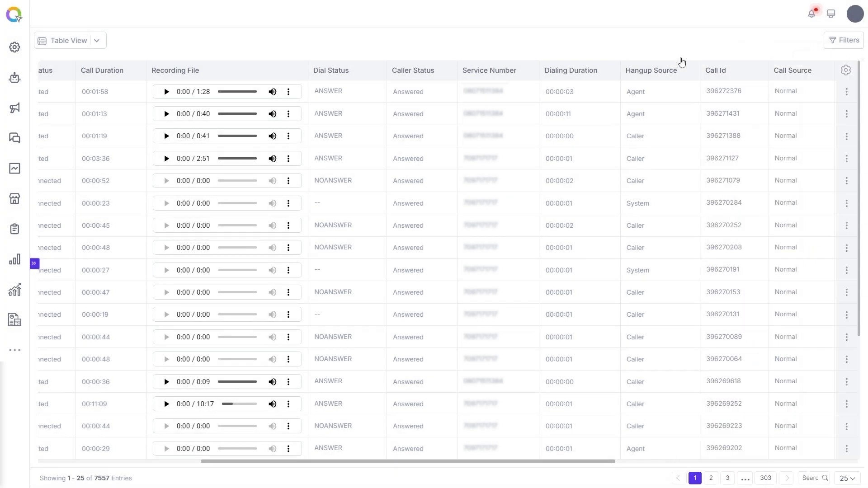
Open the list of all IVR calls and examine its columns through Dtmf Level 4.
click(35, 263)
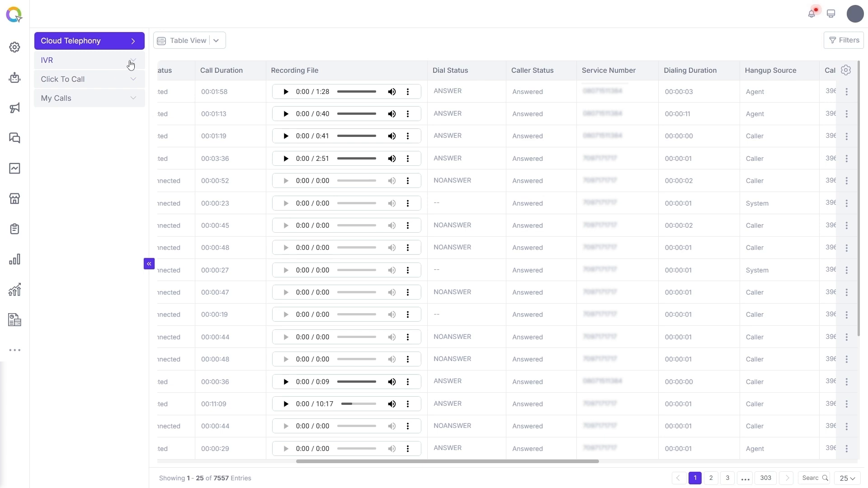
click(131, 65)
click(93, 80)
click(149, 263)
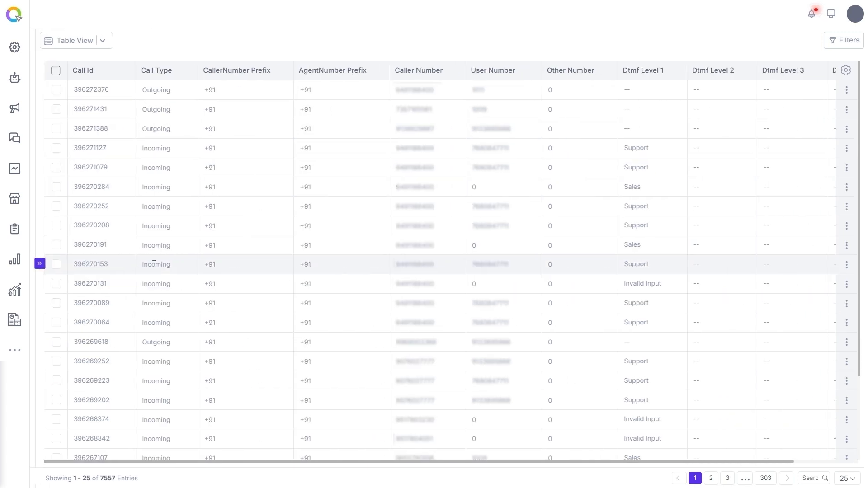
drag(556, 460, 604, 193)
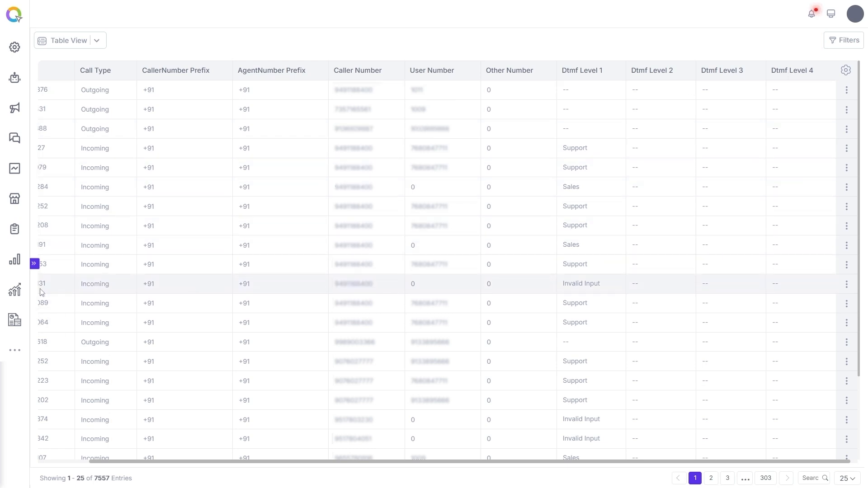
Open the Whatsapp Module and examine the message log columns from Message Content through Campaign Name.
click(15, 350)
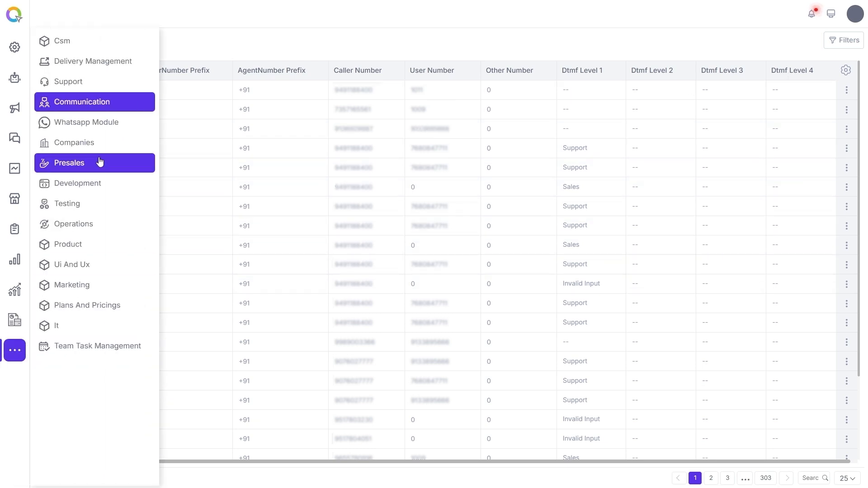
click(96, 126)
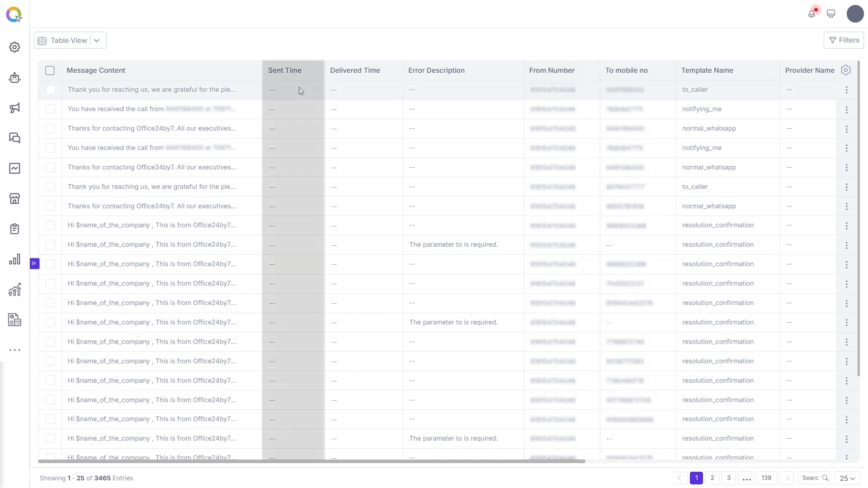
drag(559, 461, 753, 438)
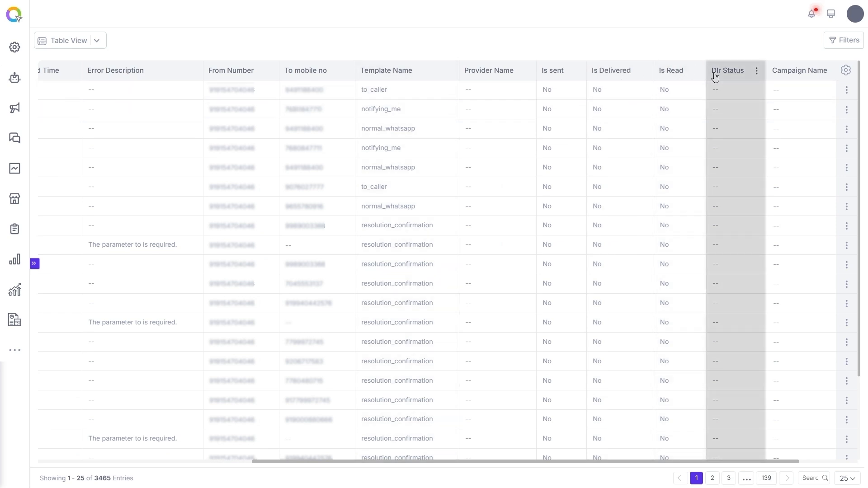
drag(521, 458, 288, 452)
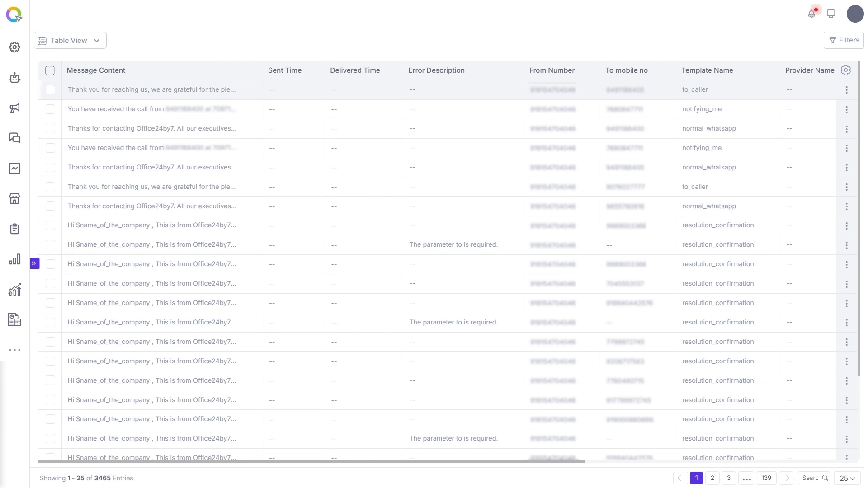
Open the field settings of the Cloud Telephony object in the Communication module.
click(14, 47)
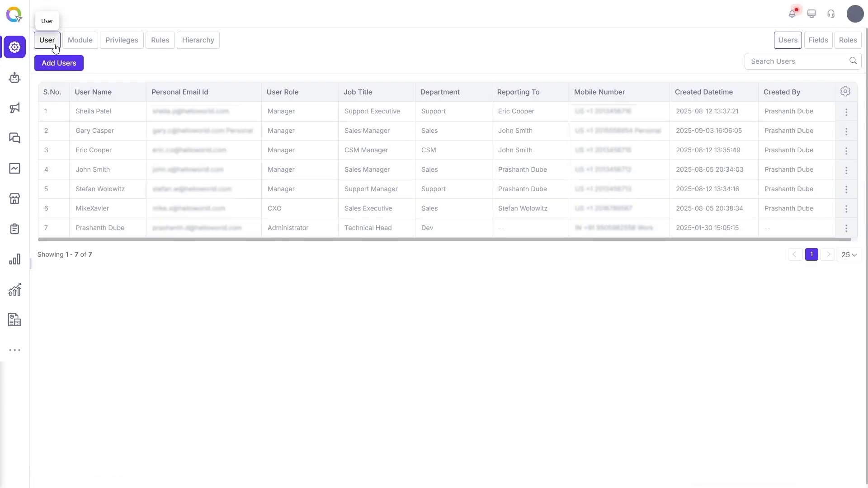
click(76, 45)
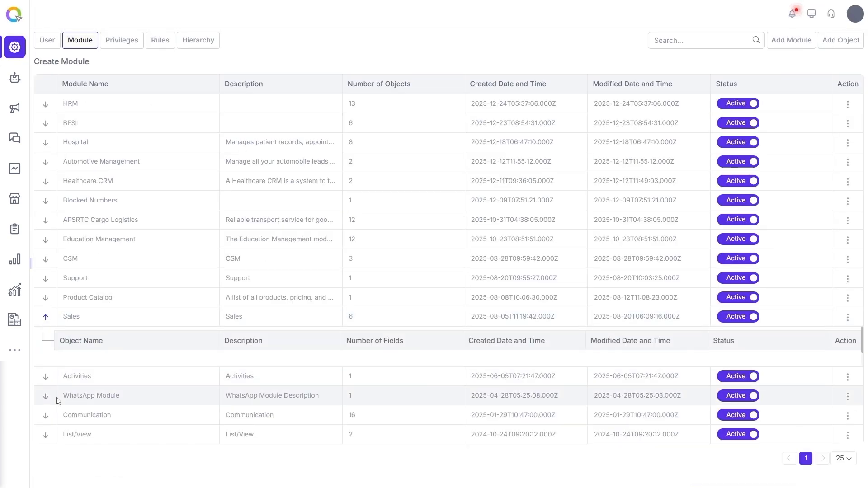
click(46, 415)
scroll(88, 387, down, 3)
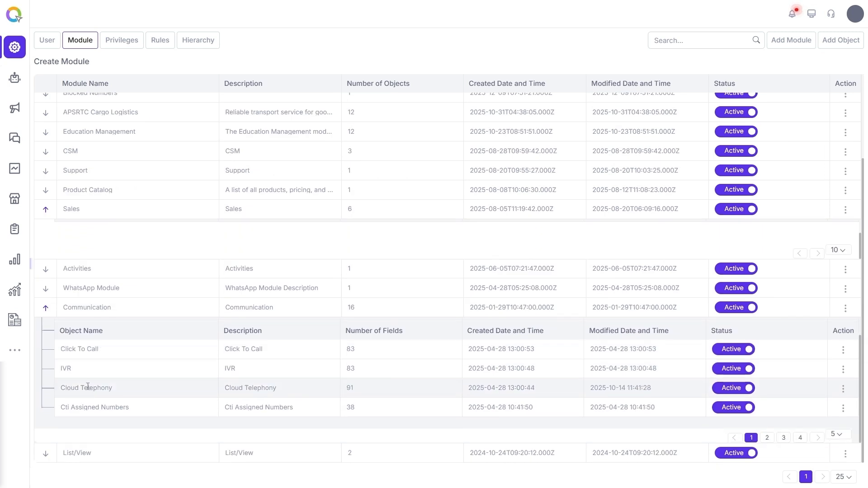
click(844, 388)
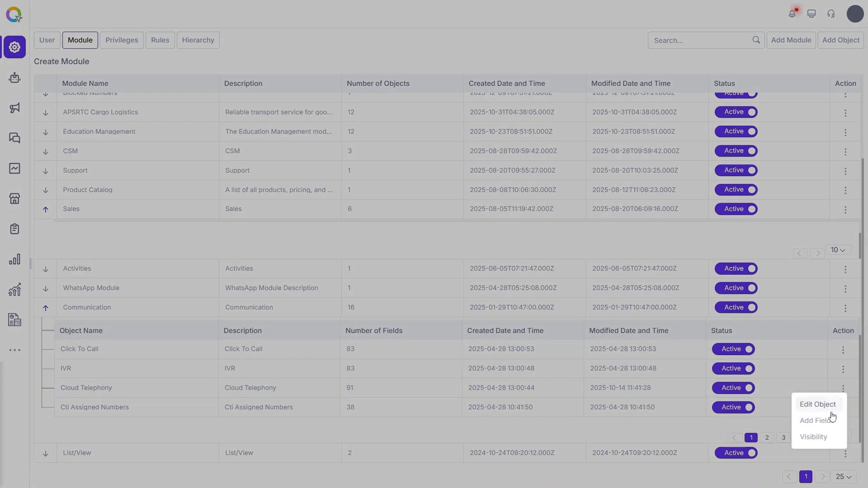
click(798, 418)
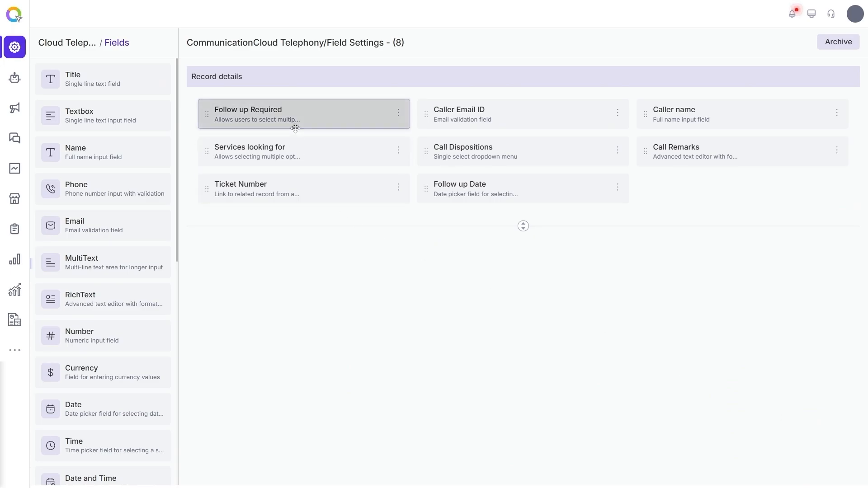